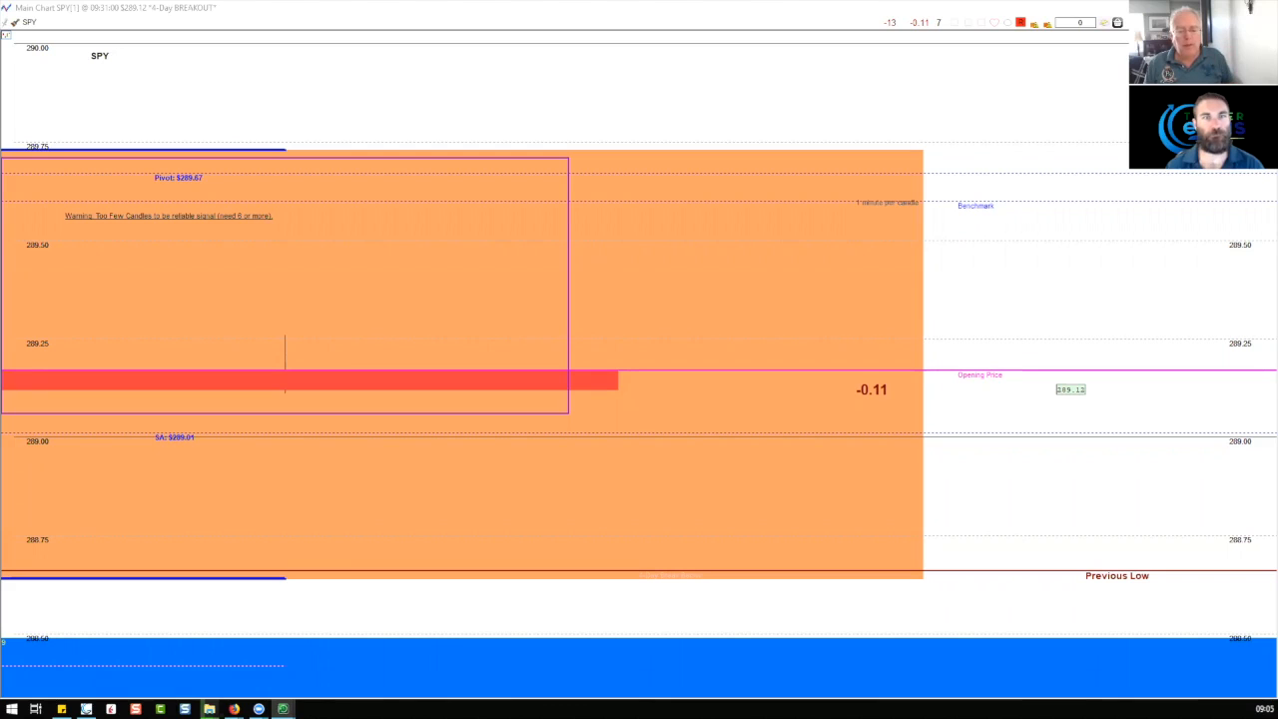
Step: Maximize the Basket window, switch to the TWLO full-day chart and advance the replay one candle
key("alt+Tab")
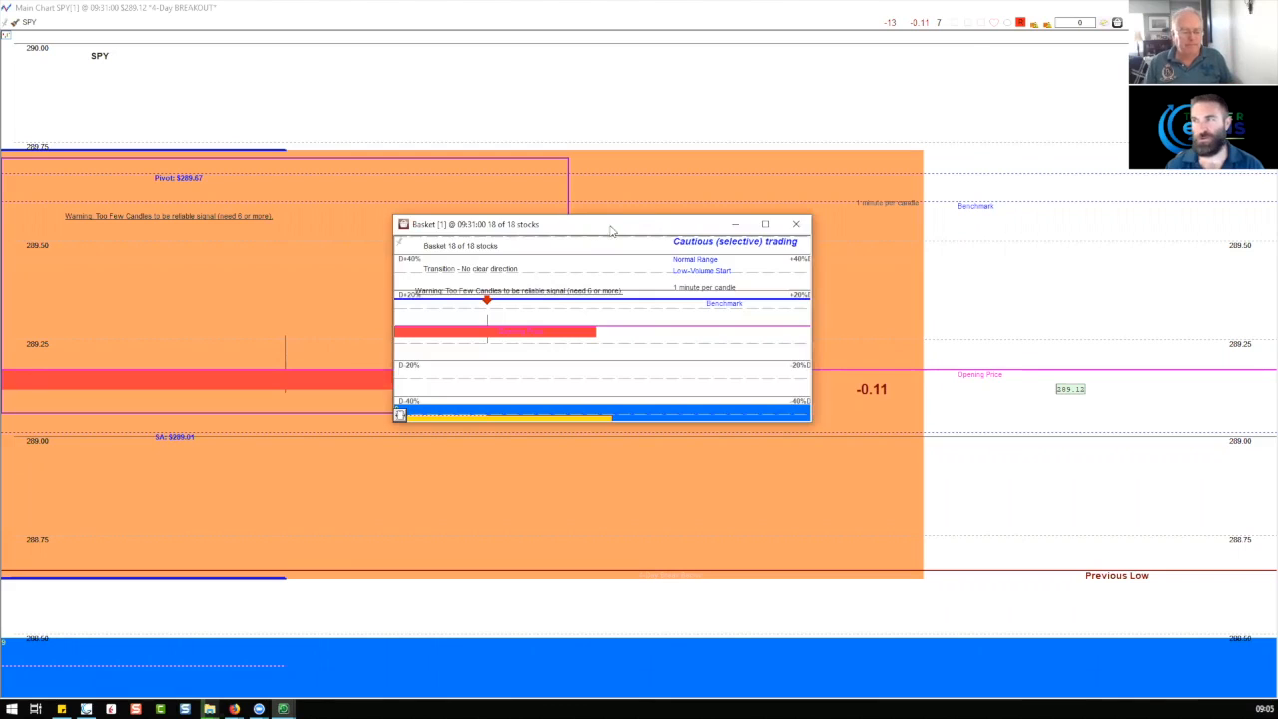
double_click(614, 221)
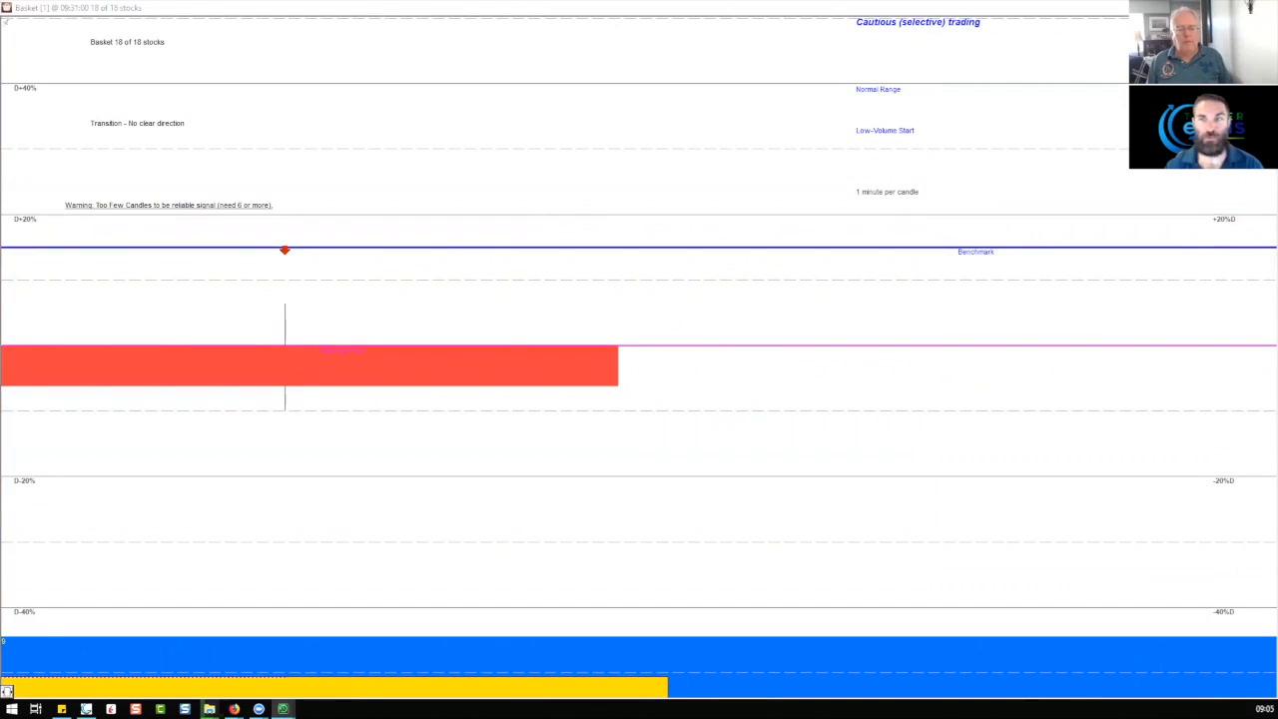
key("Page_Down")
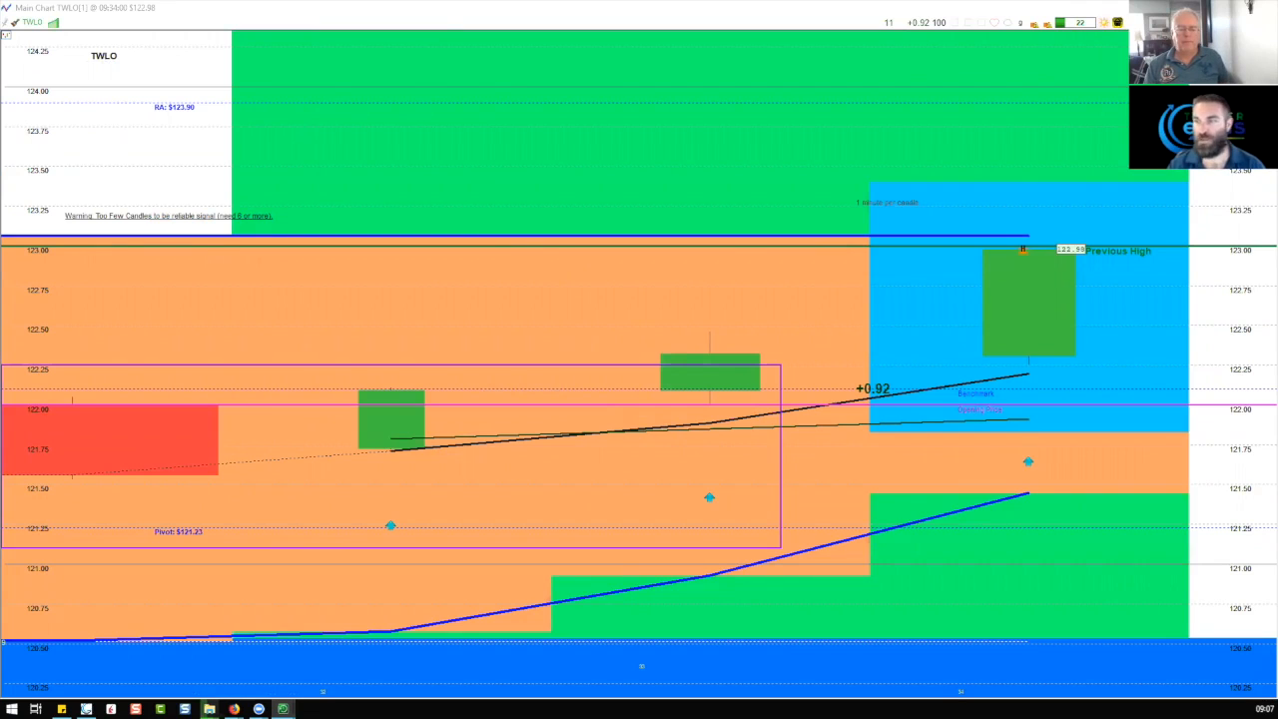
key("Right")
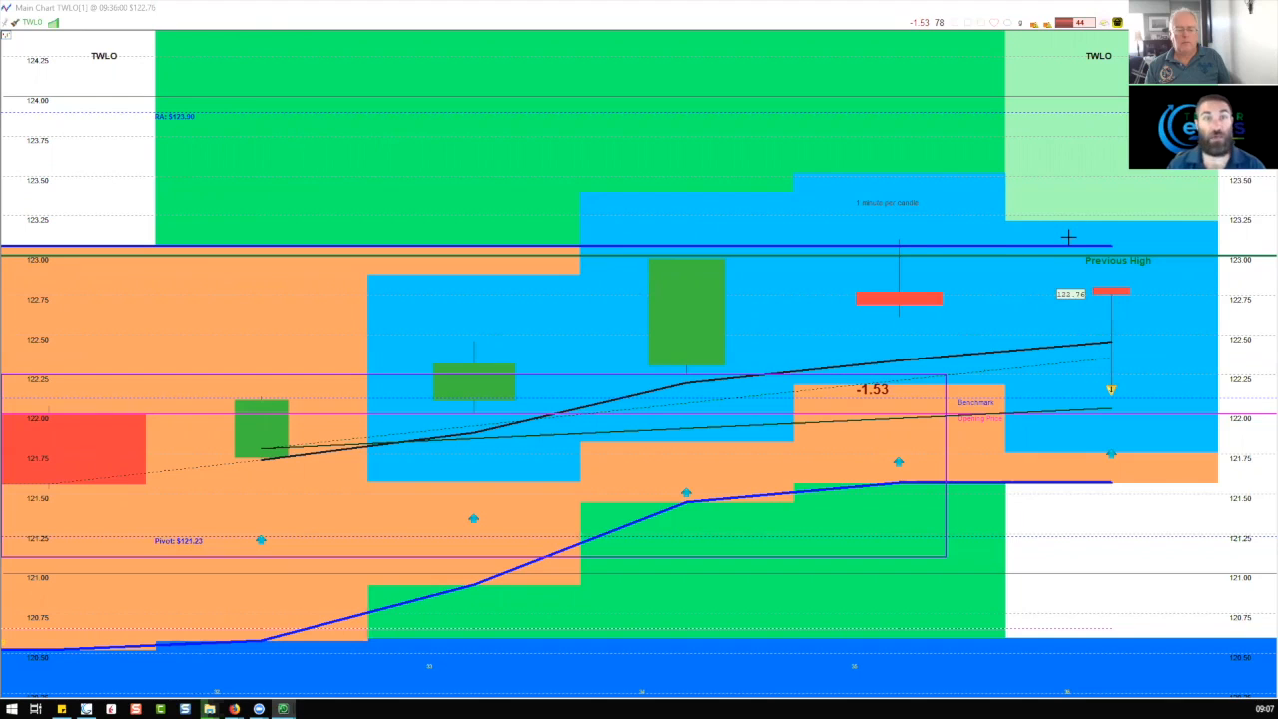
Step: Advance the TWLO replay to 09:37 and buy a call option on TWLO
key("Right")
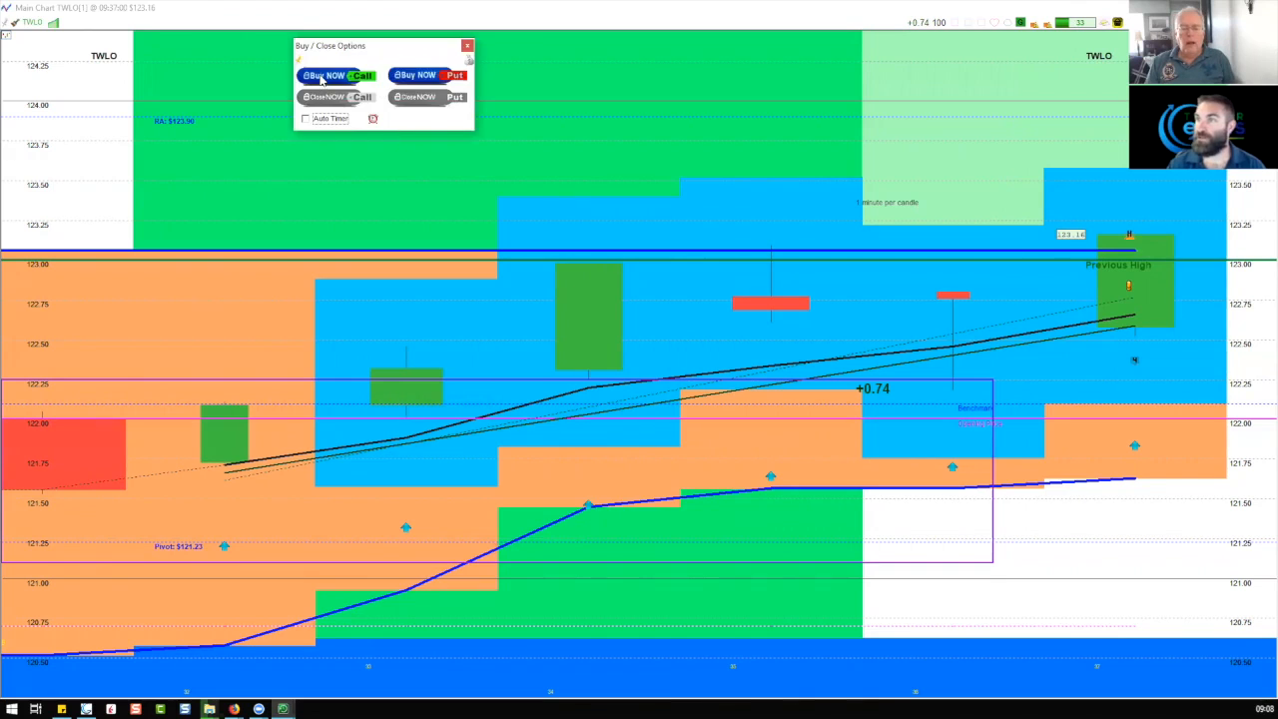
left_click(320, 78)
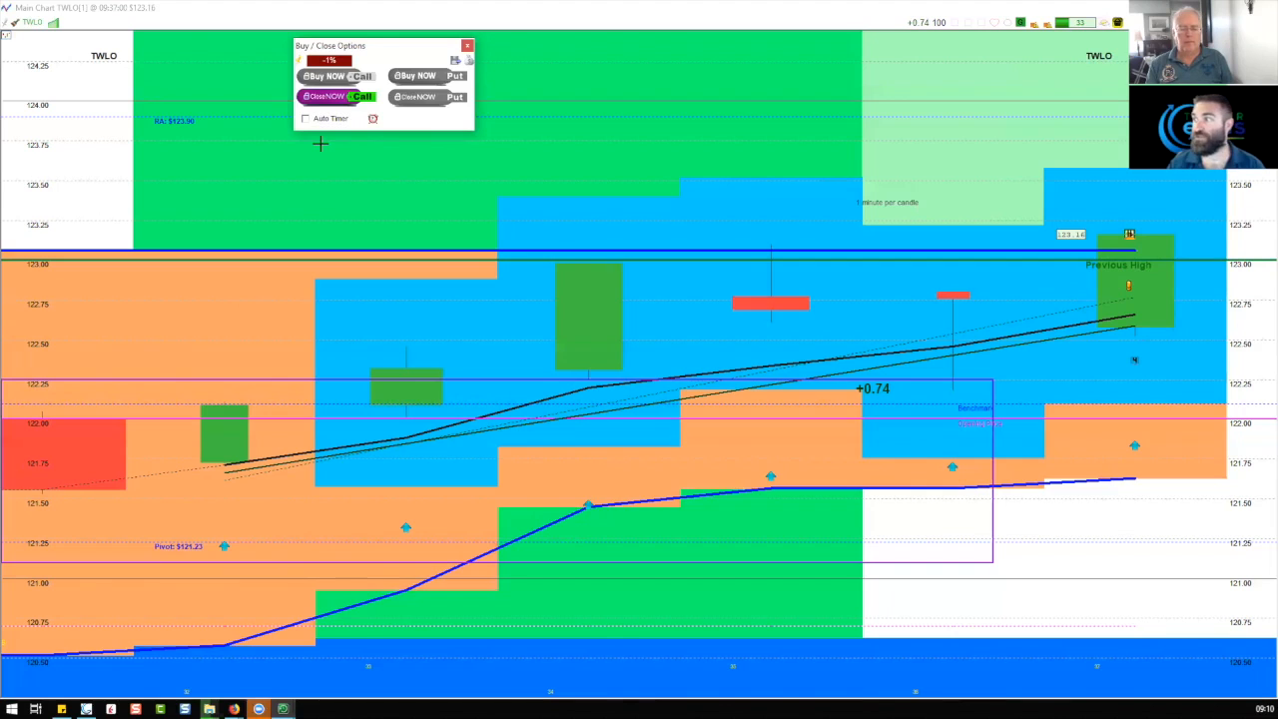
Step: Close the open TWLO call and buy another call option on TWLO
left_click(364, 9)
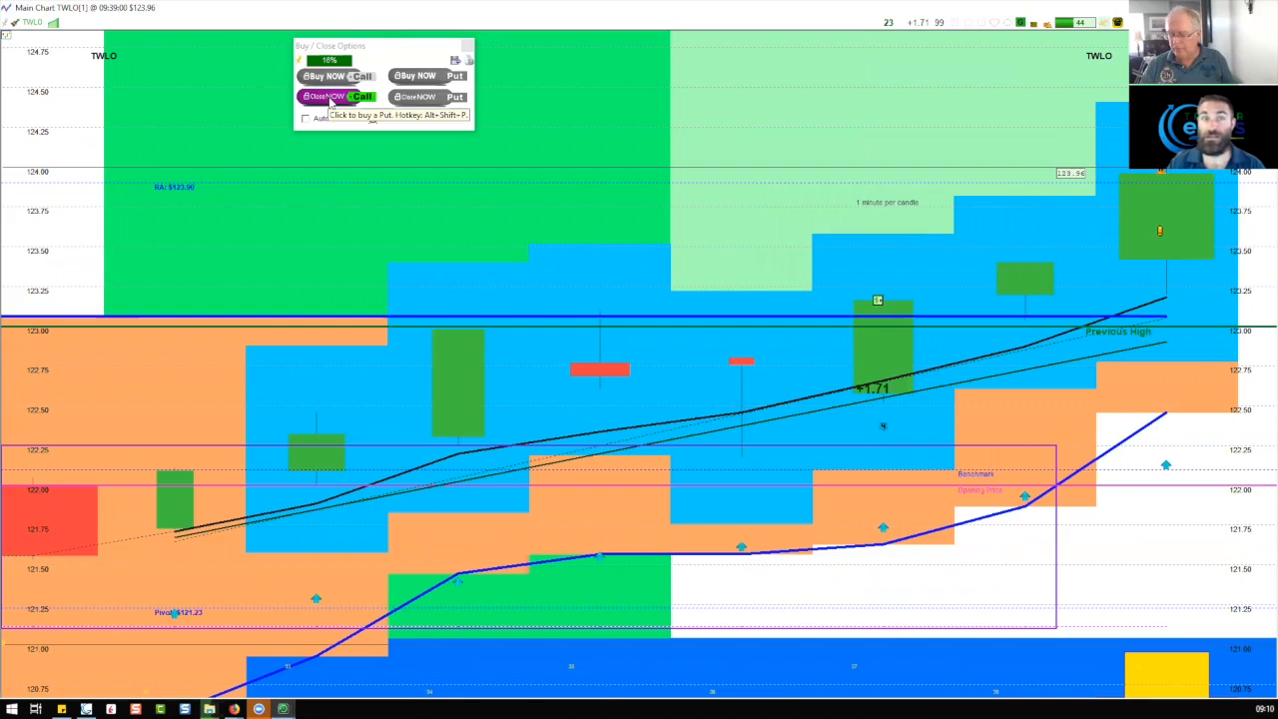
left_click(330, 99)
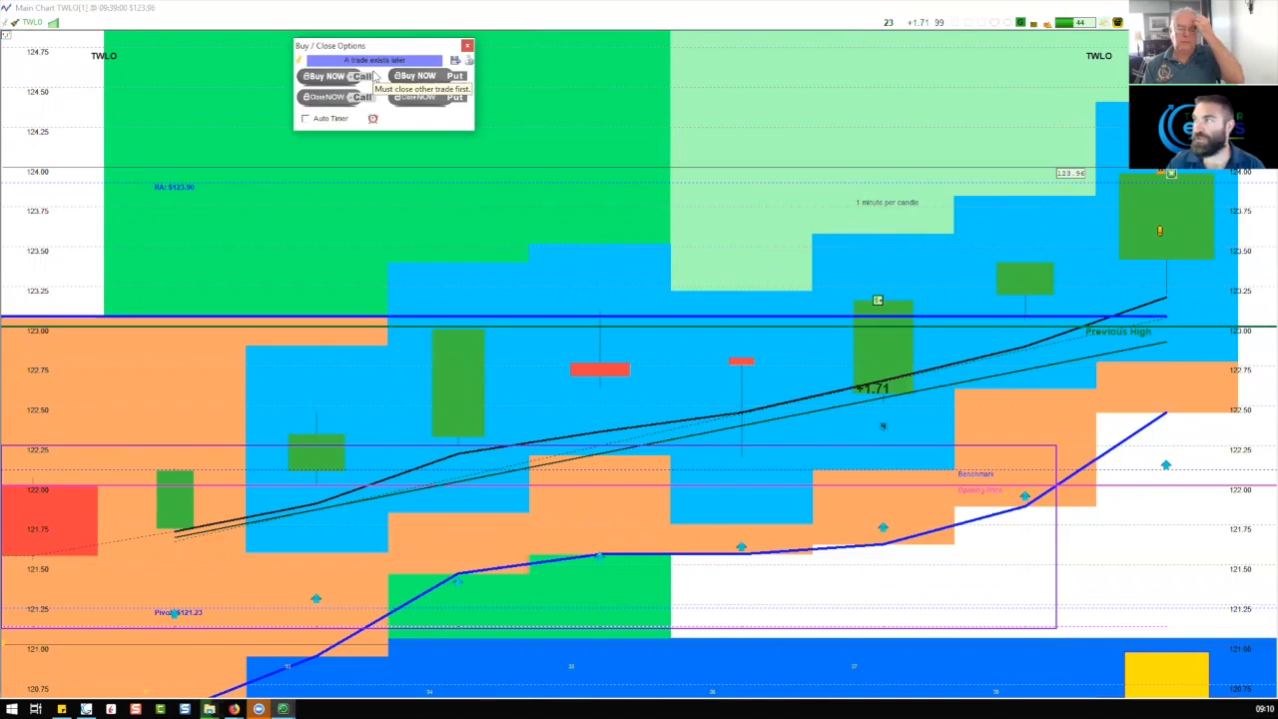
left_click(377, 77)
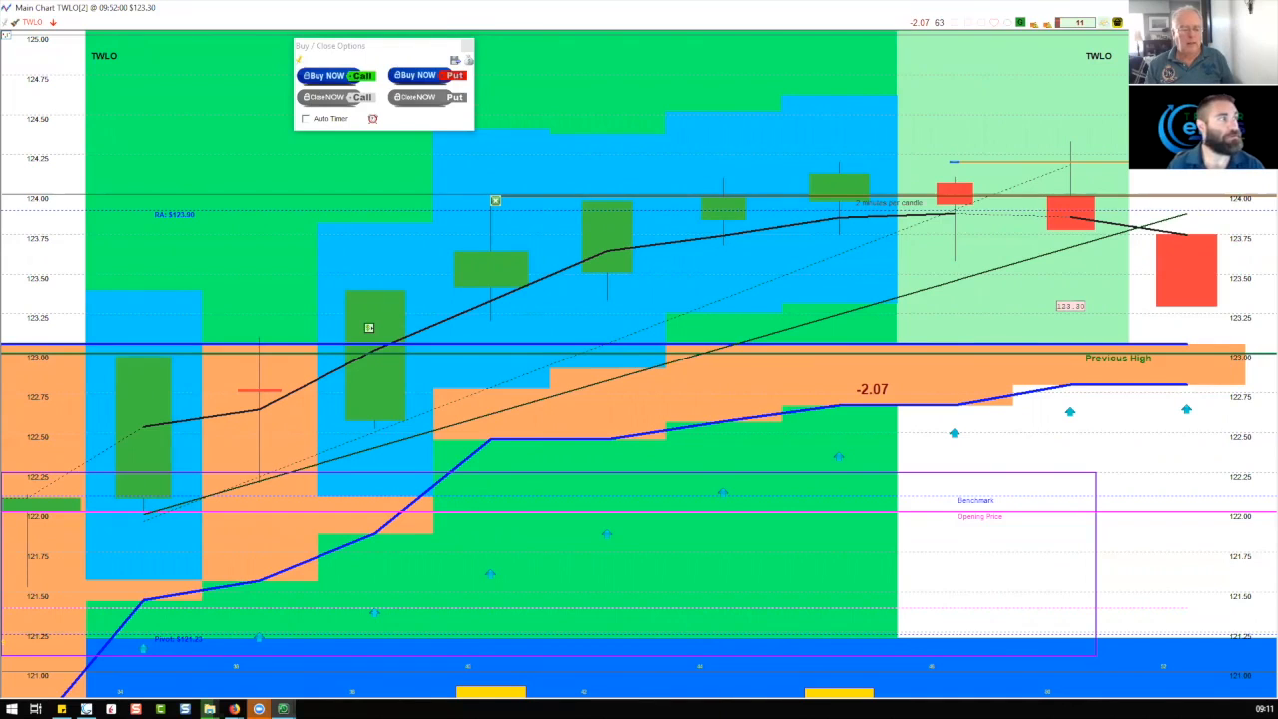
Step: Step past AMGN to the AMZN chart and buy a call option on AMZN
key("space")
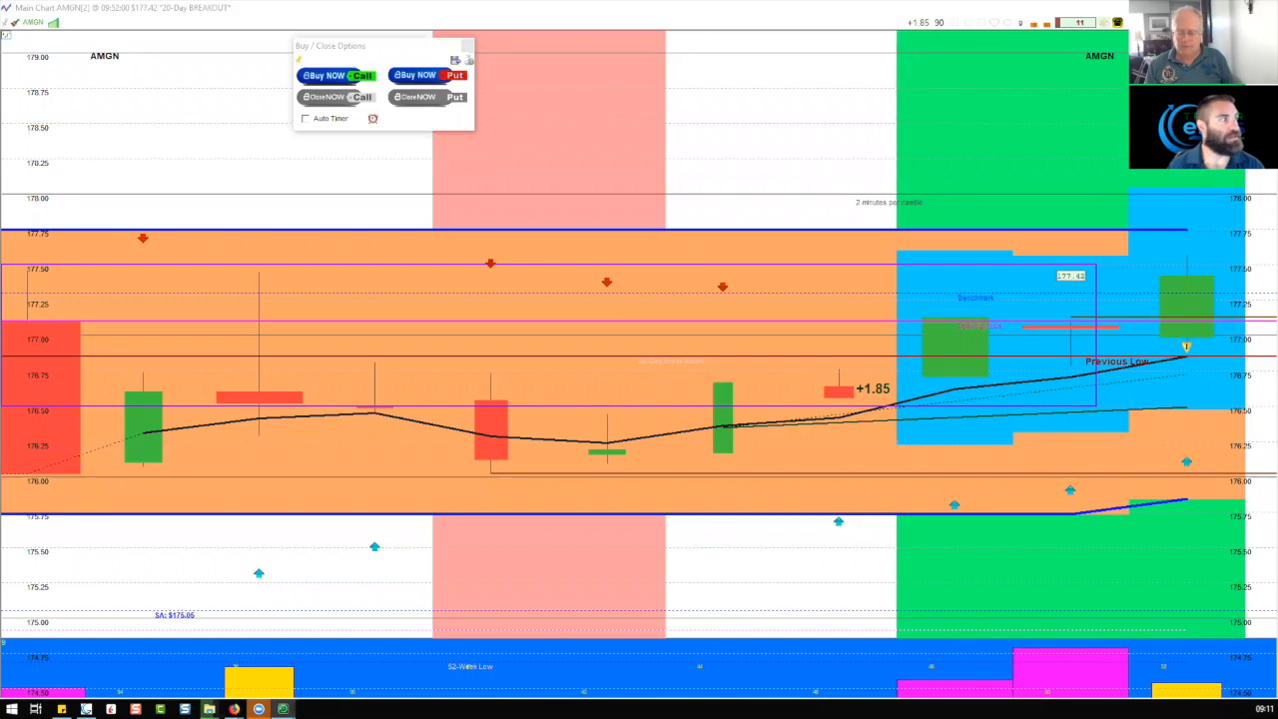
key("space")
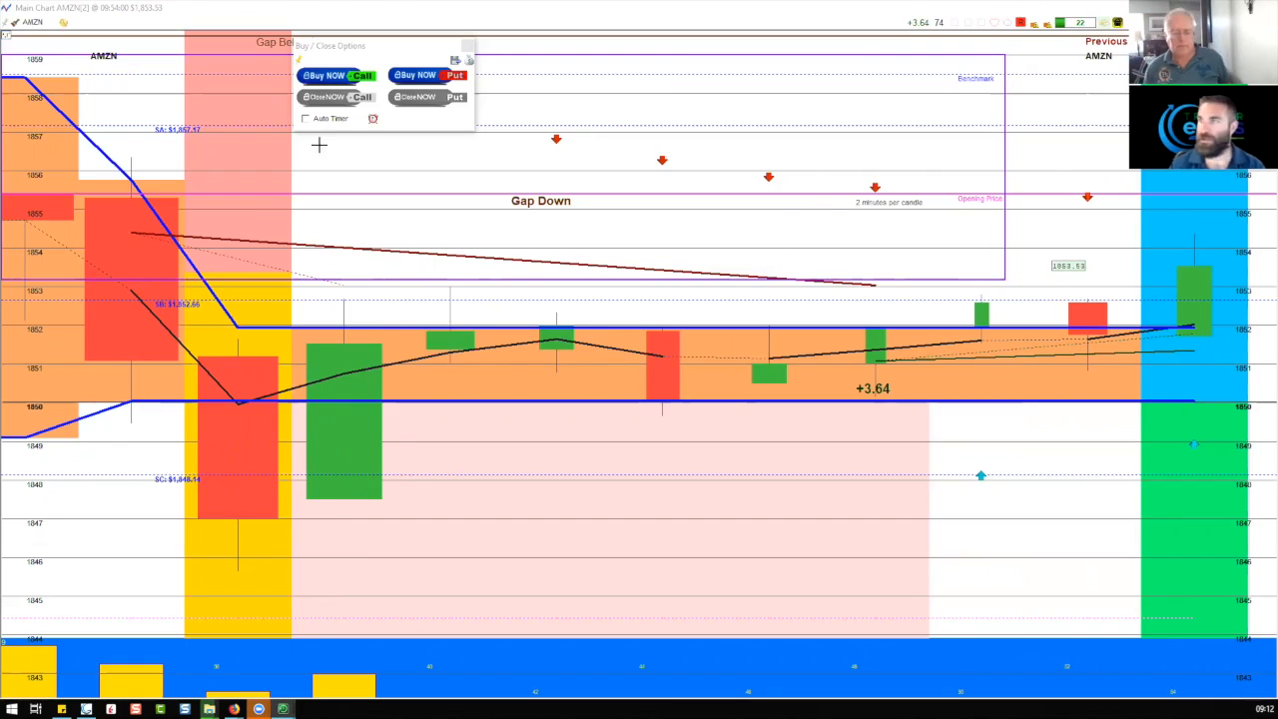
left_click(336, 77)
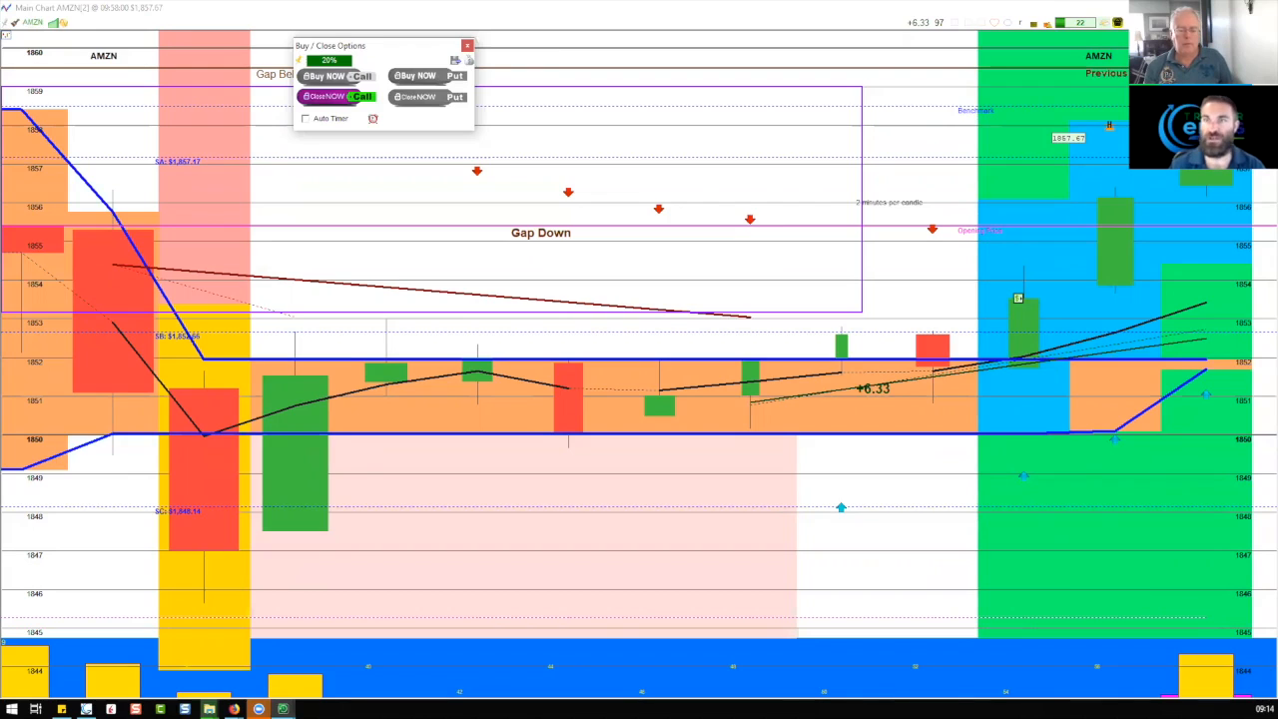
Step: Close the AMZN call at a 20.1% gain and buy a call option on NFLX
left_click(329, 97)
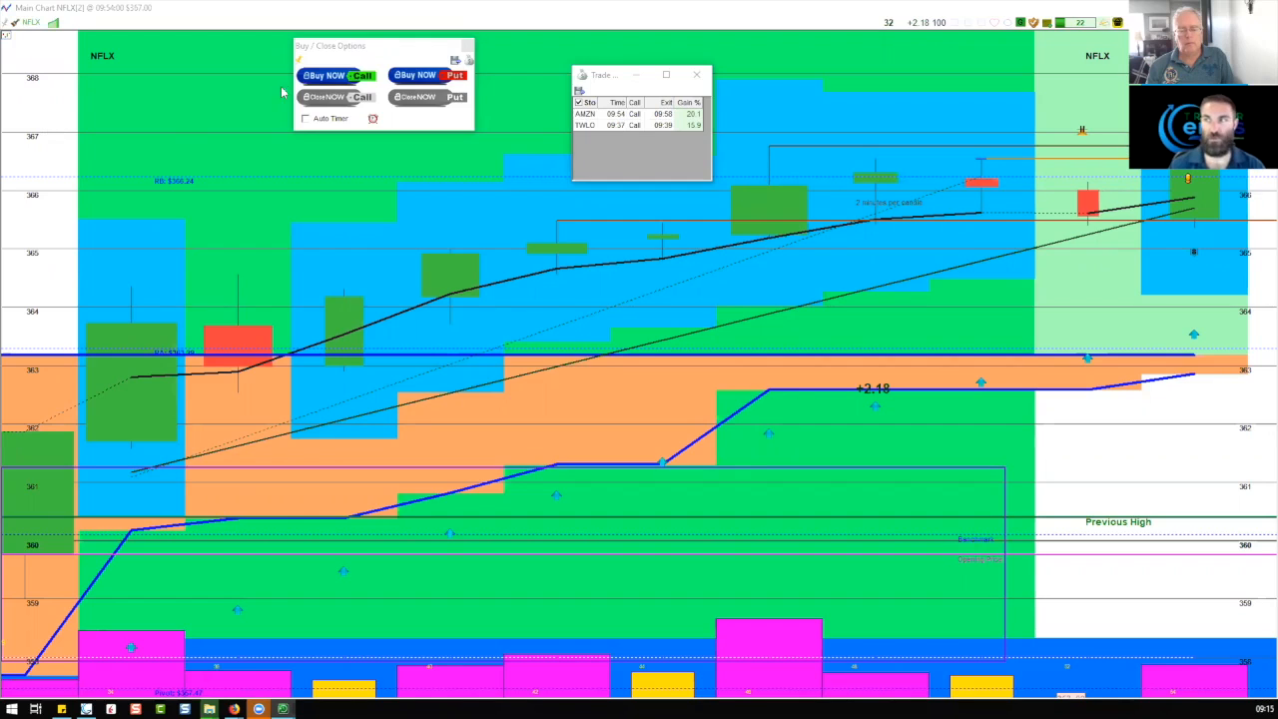
left_click(324, 75)
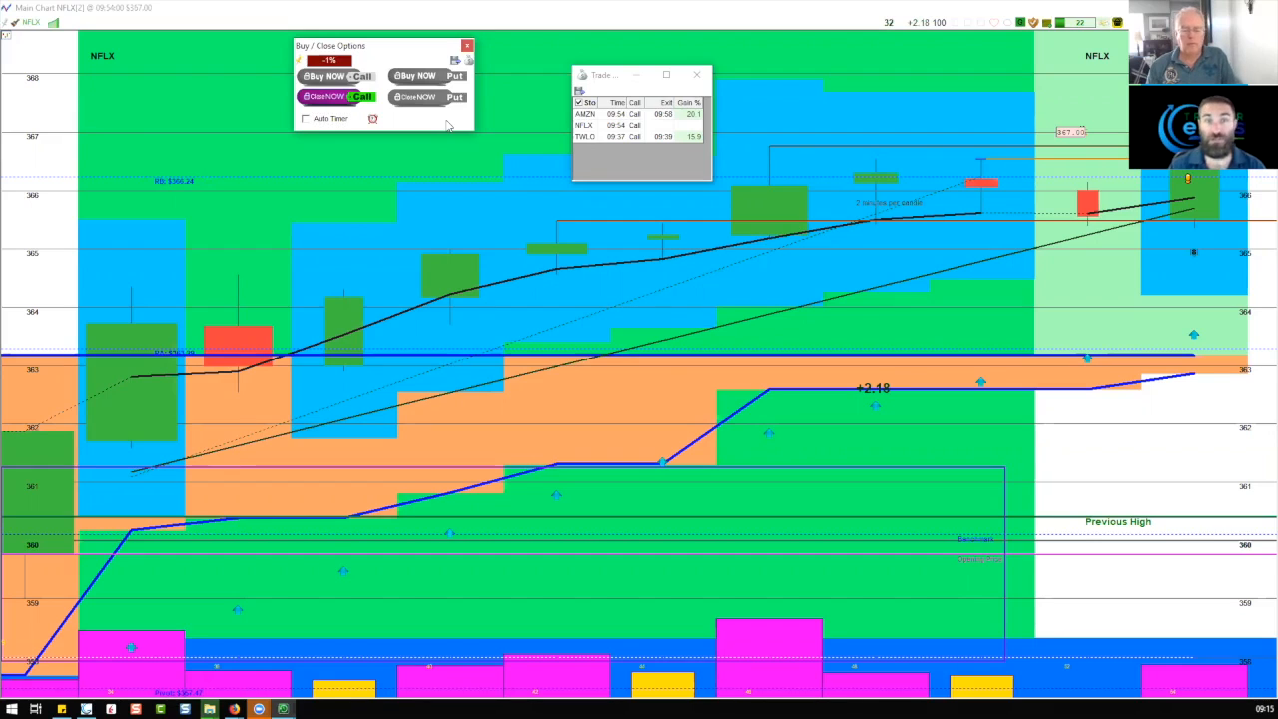
Step: Dismiss the trade log so the NFLX replay continues with the call open
left_click(435, 15)
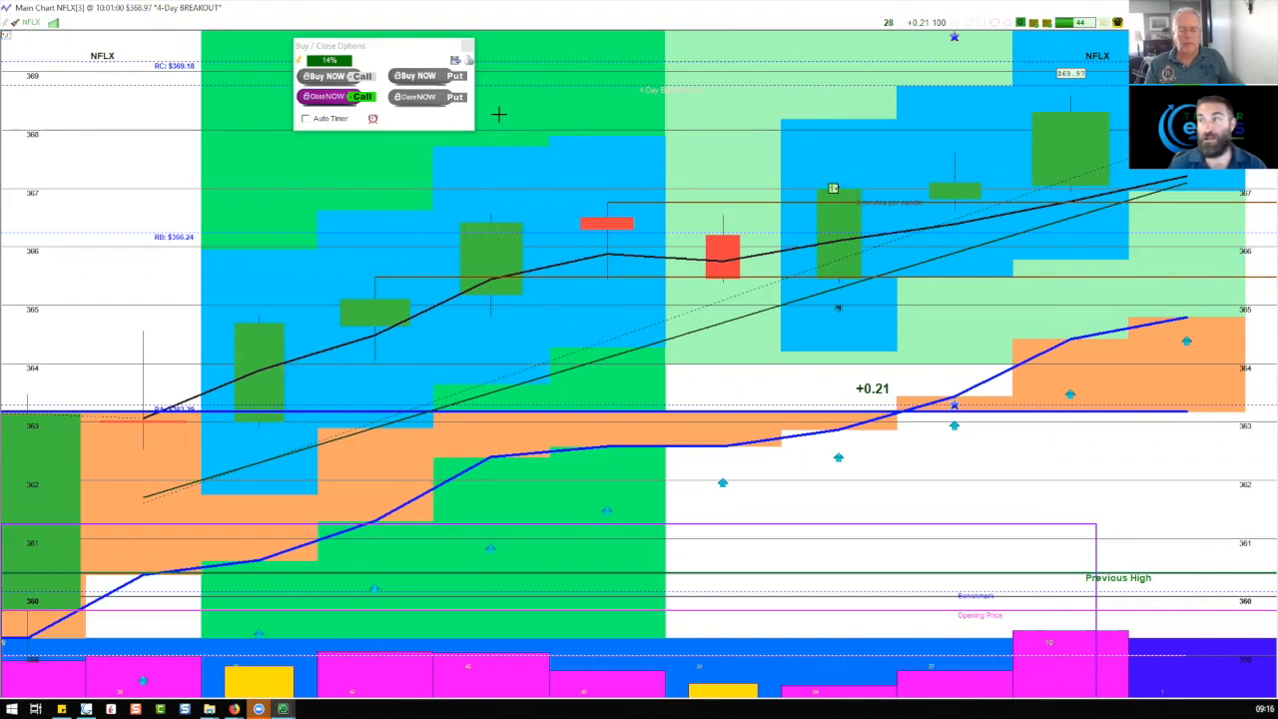
Step: Close the NFLX call and show the trade log listing 20.1% AMZN, 14.2% NFLX, 15.9% TWLO
left_click(333, 96)
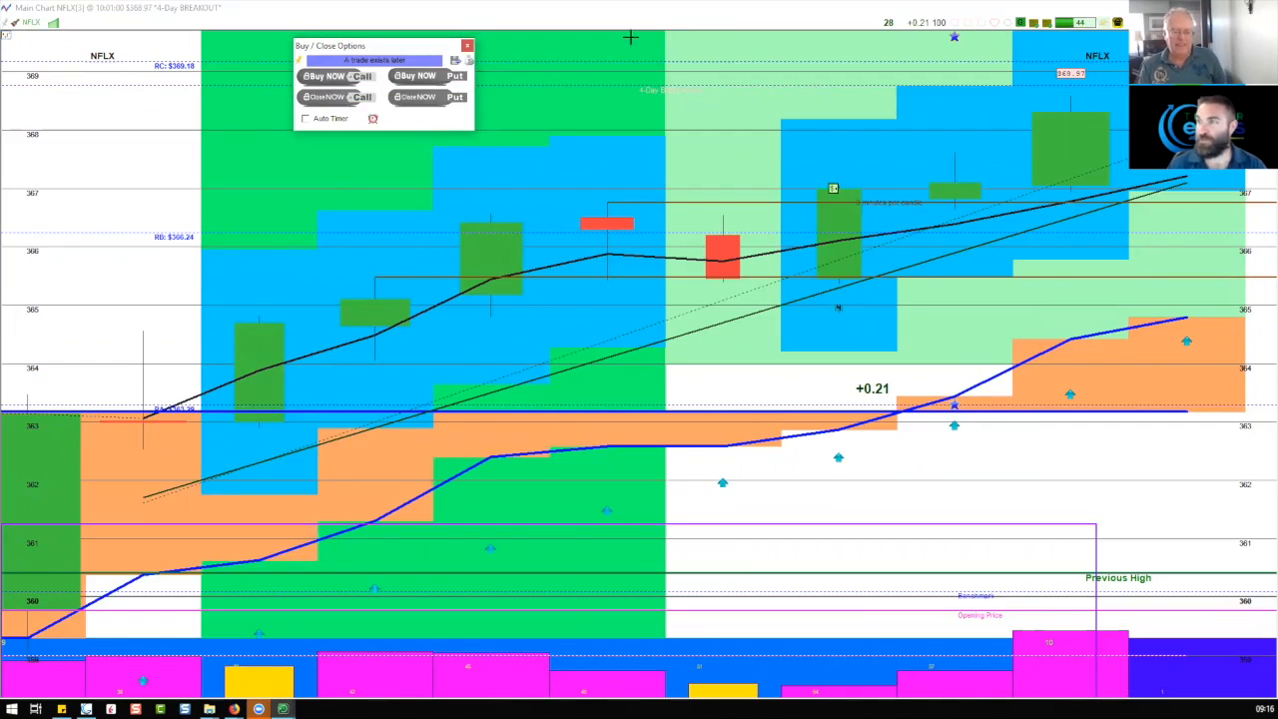
left_click(469, 60)
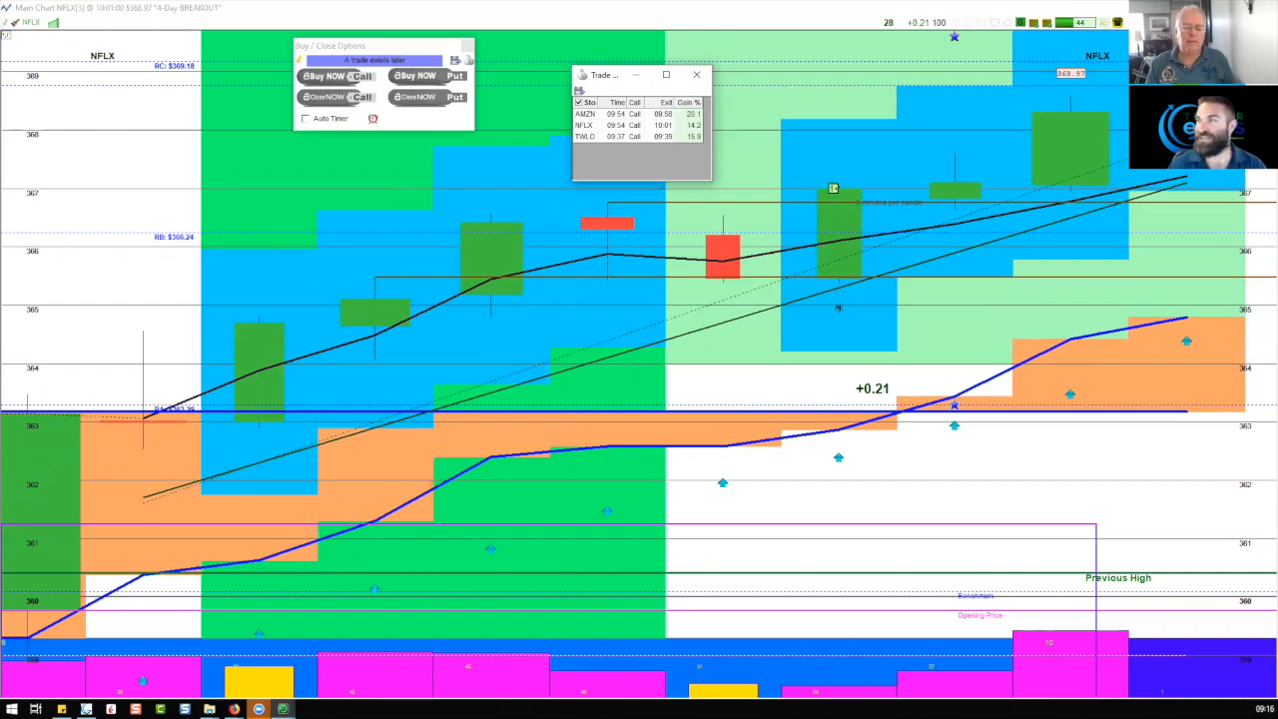
key("alt+Tab")
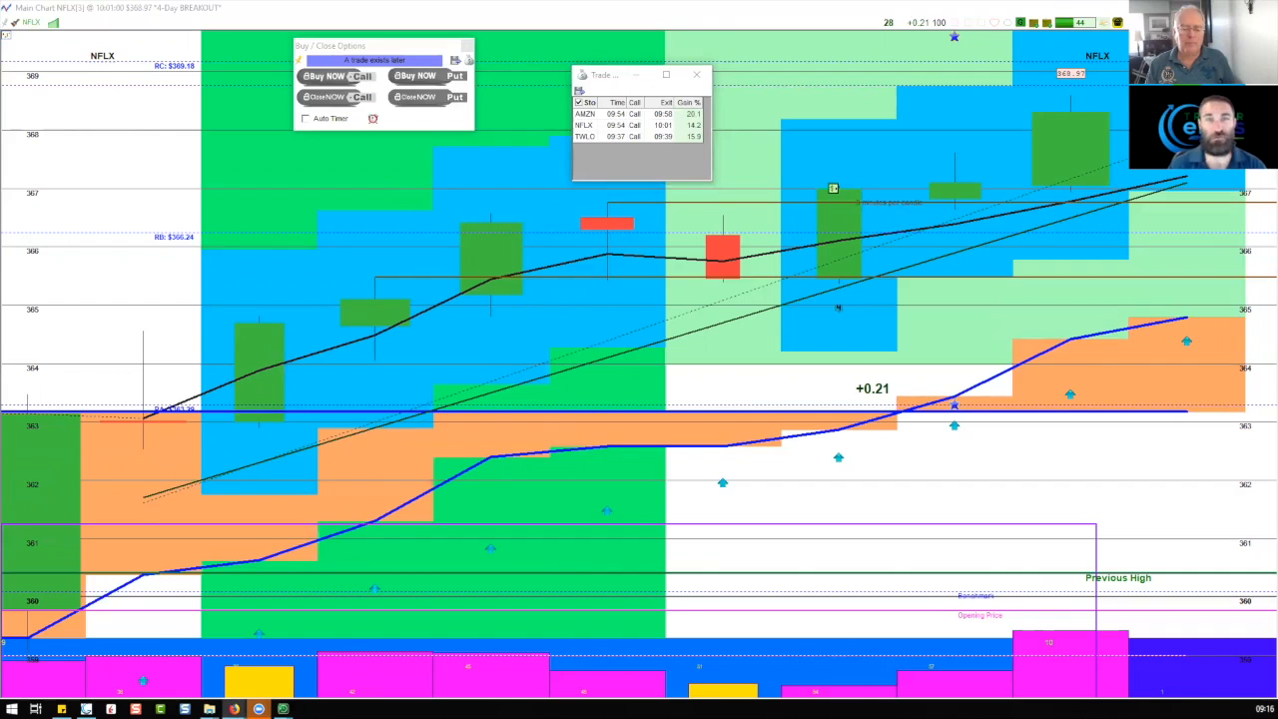